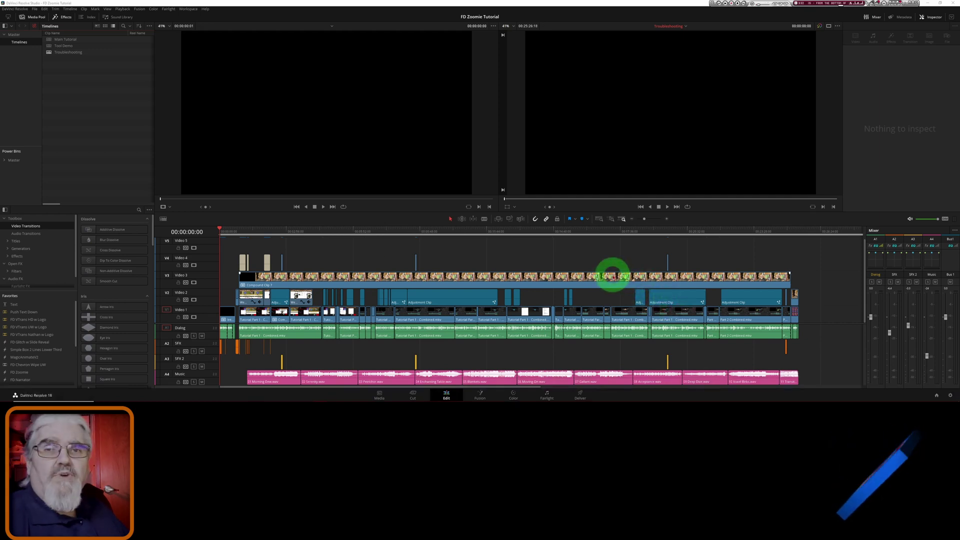
- Switch to the Deliver page and fit the whole Troubleshooting edit in the timeline view
click(580, 395)
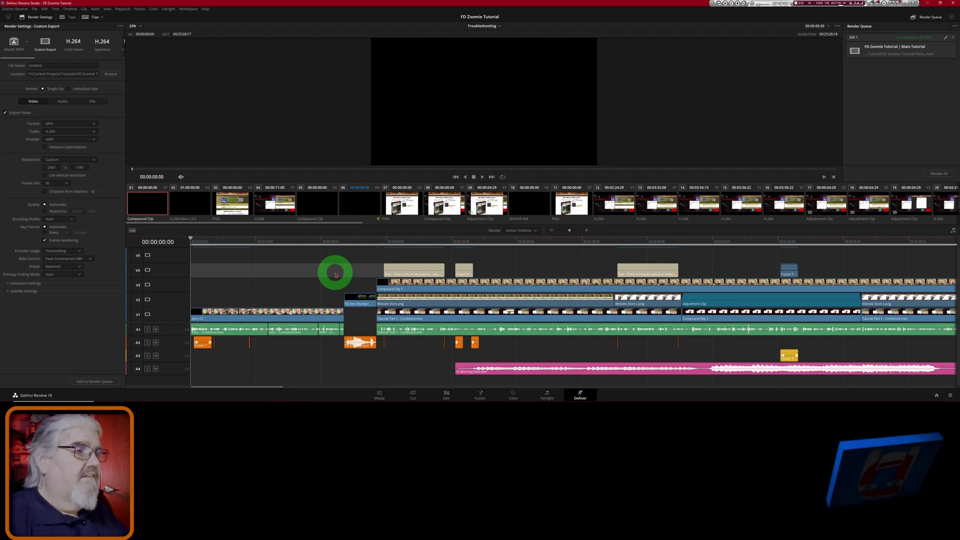
key(shift+z)
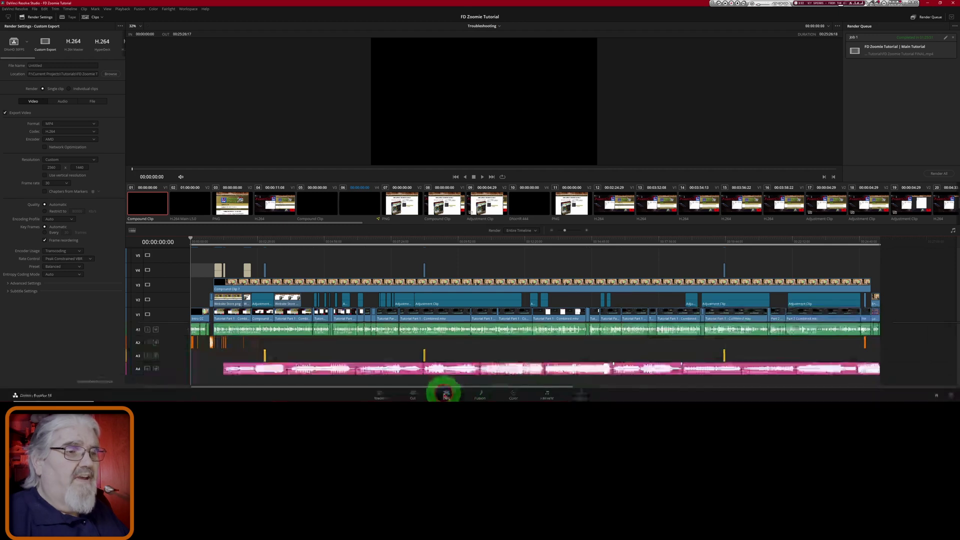
- Return to the Edit page showing the multitrack Troubleshooting timeline
click(445, 393)
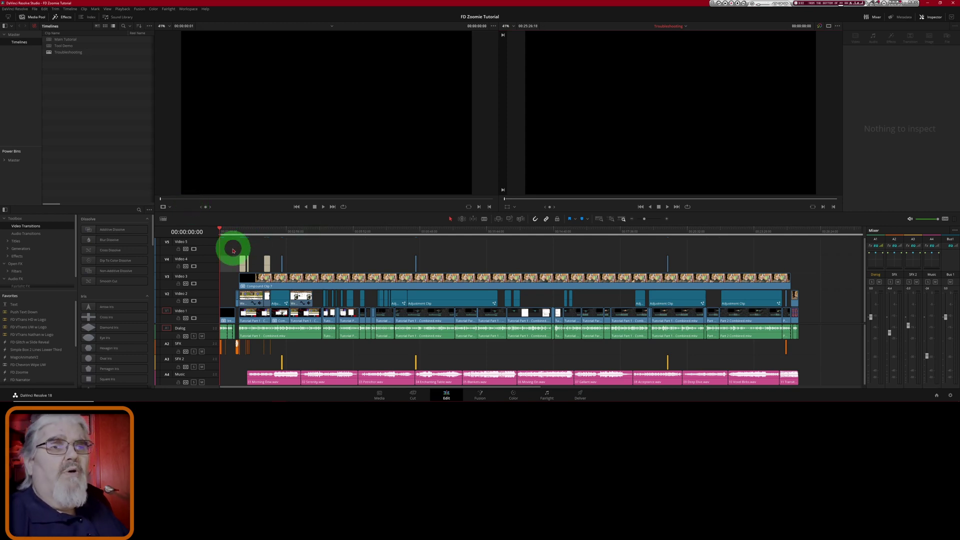
- Select every clip from Video 5 down to the SFX track and copy them
drag(223, 244, 232, 365)
drag(221, 230, 229, 230)
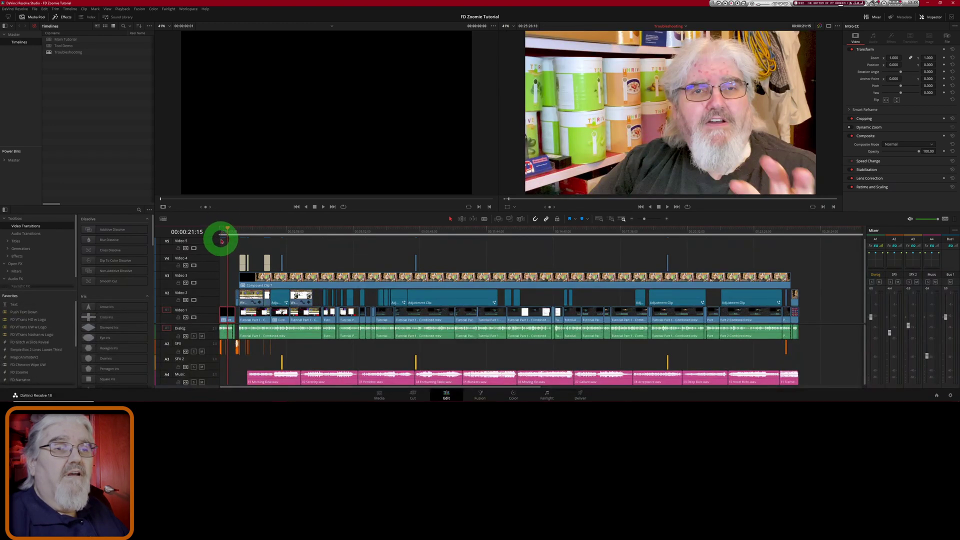
drag(221, 240, 833, 388)
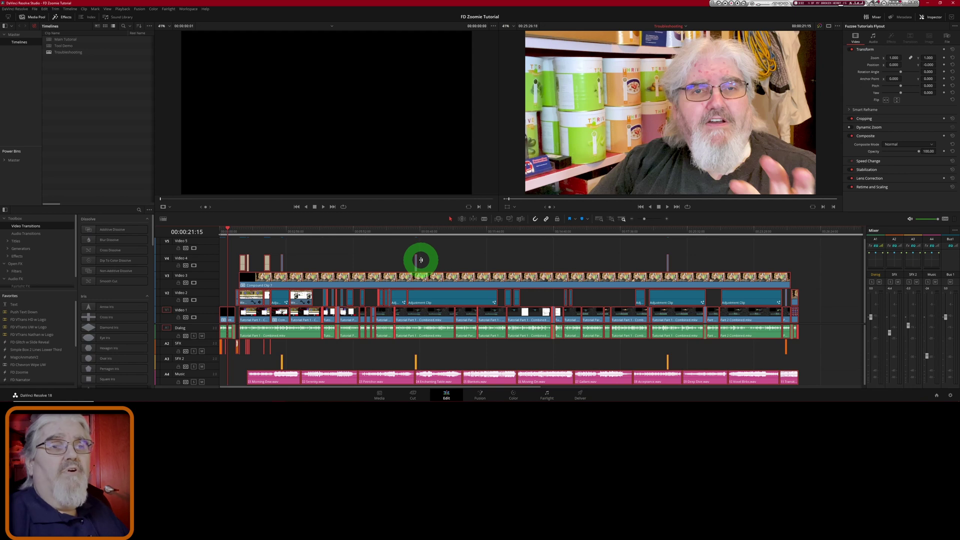
right_click(443, 302)
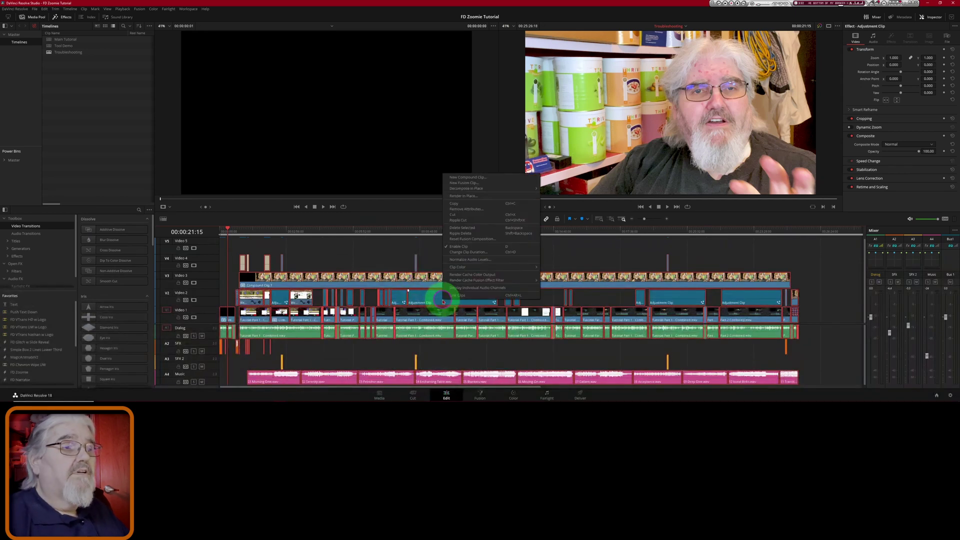
click(464, 206)
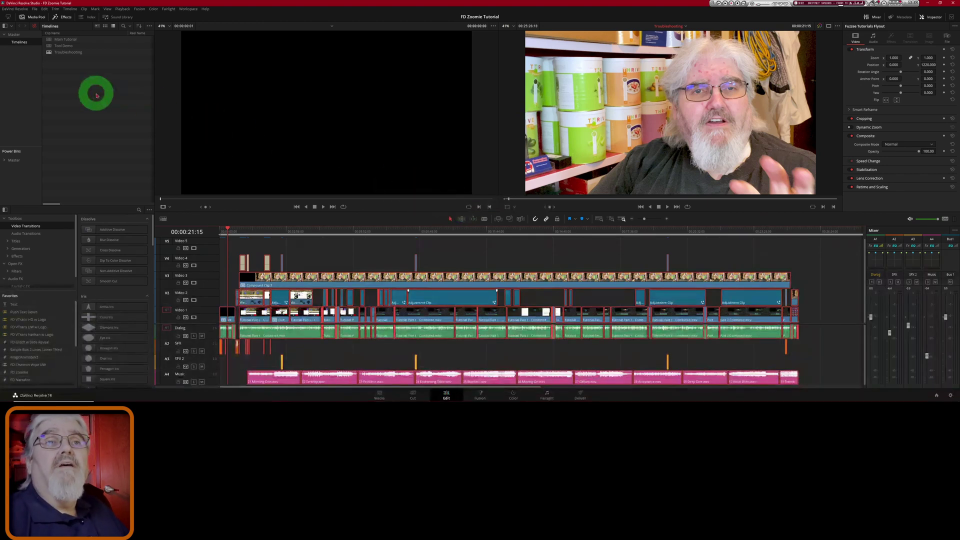
- Create an empty timeline named 'Render Prep' with 5 video tracks
click(69, 81)
right_click(66, 80)
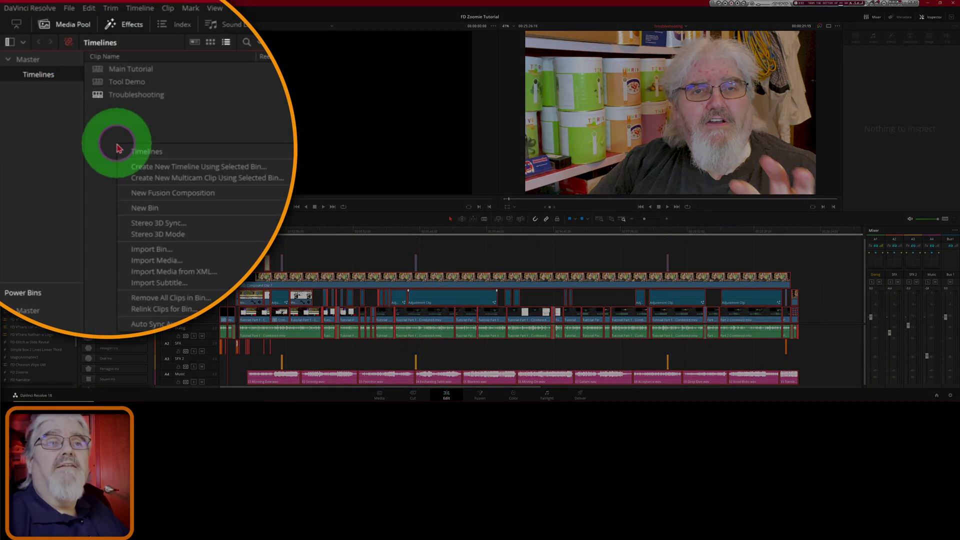
mouse_move(145, 82)
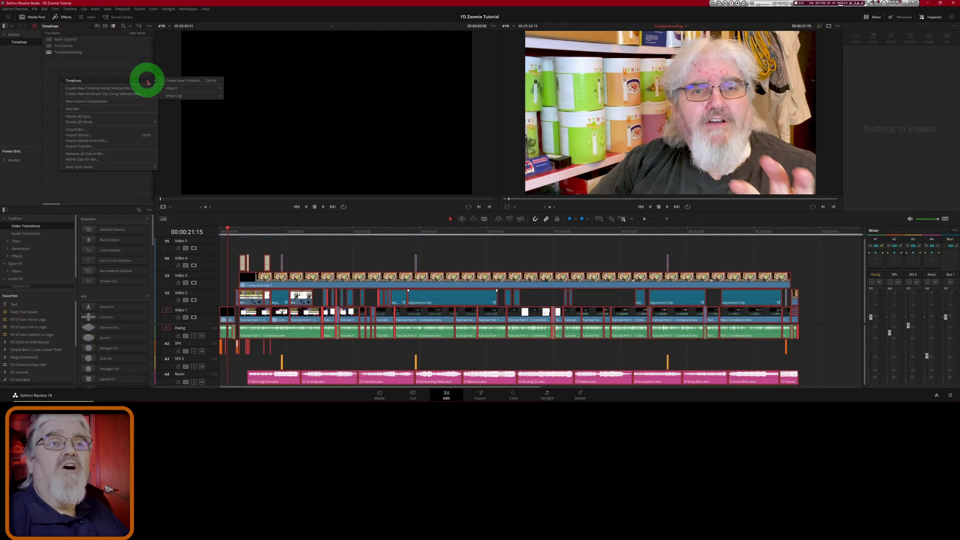
click(190, 81)
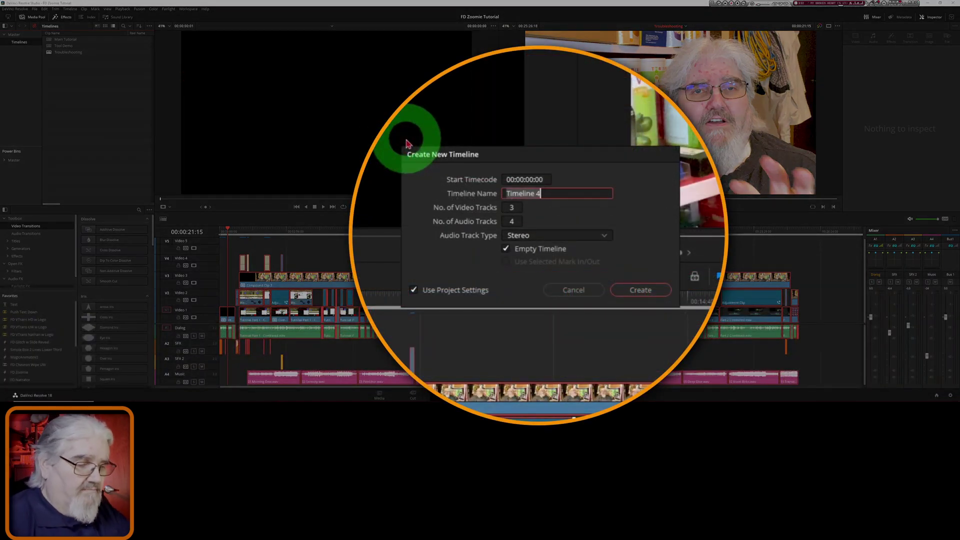
text(Render)
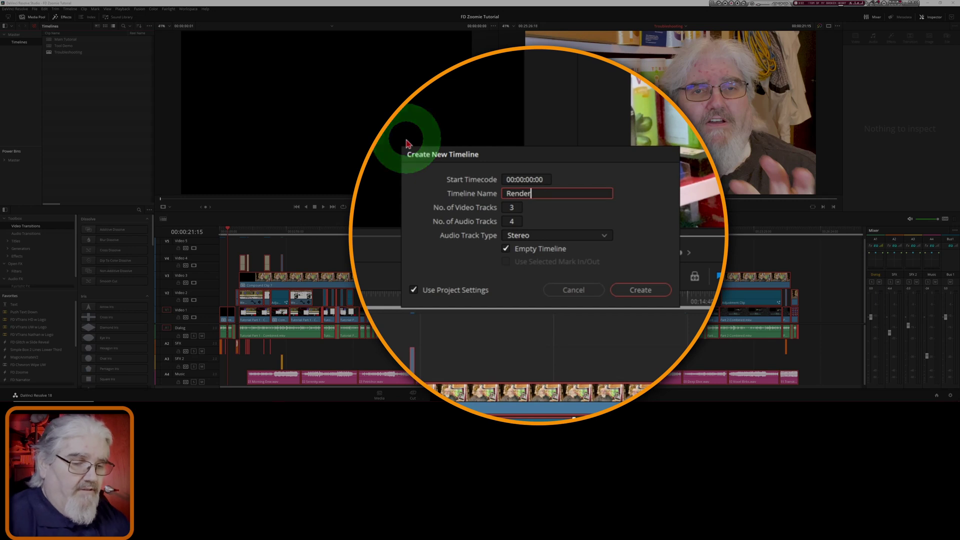
text( Prep)
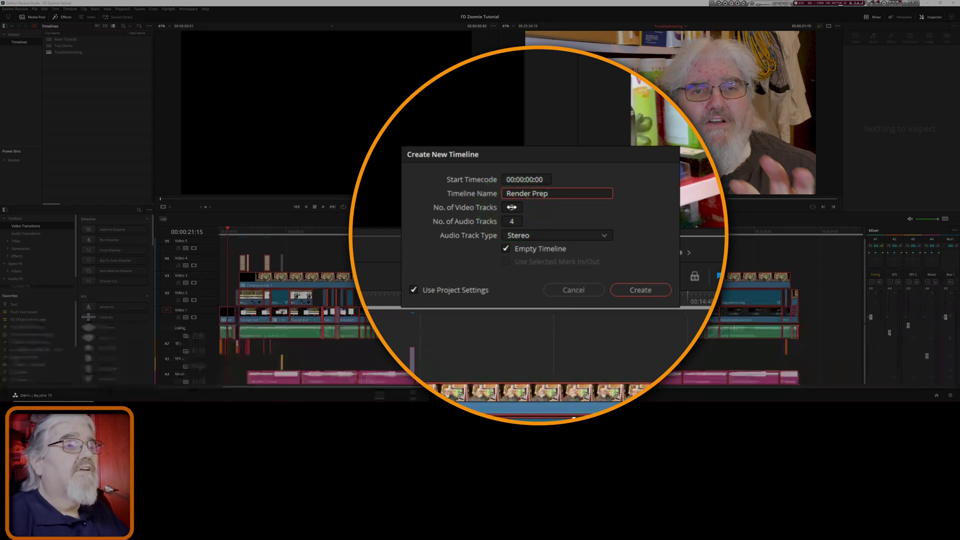
drag(511, 207, 556, 222)
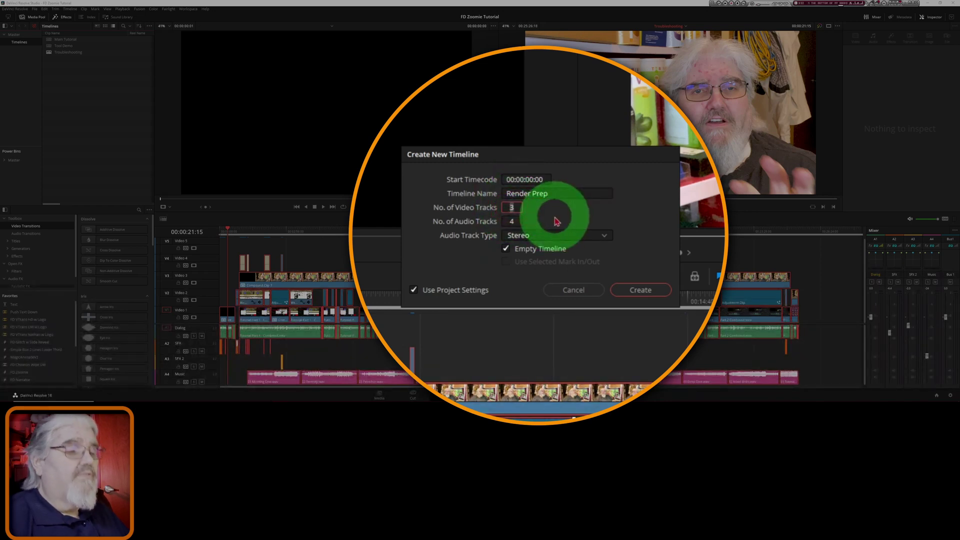
text(5)
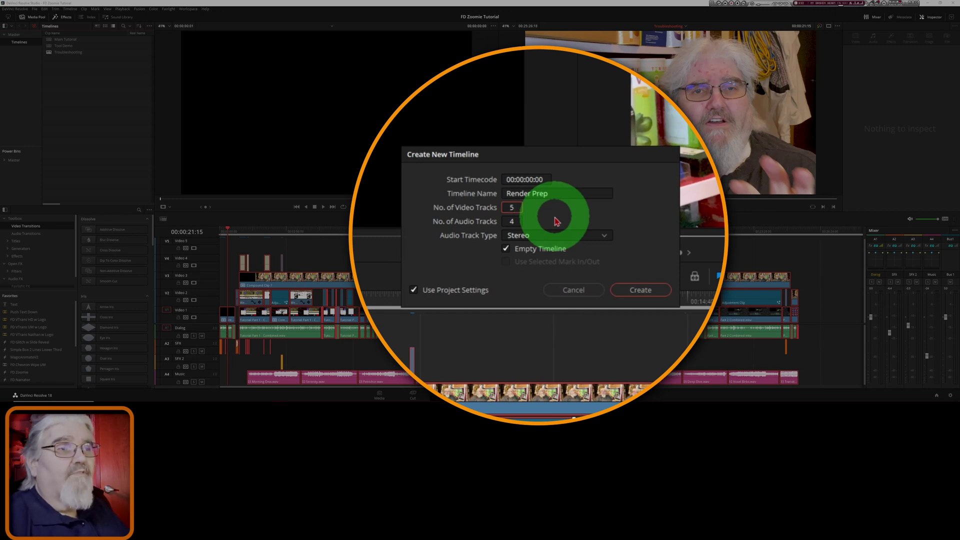
click(647, 296)
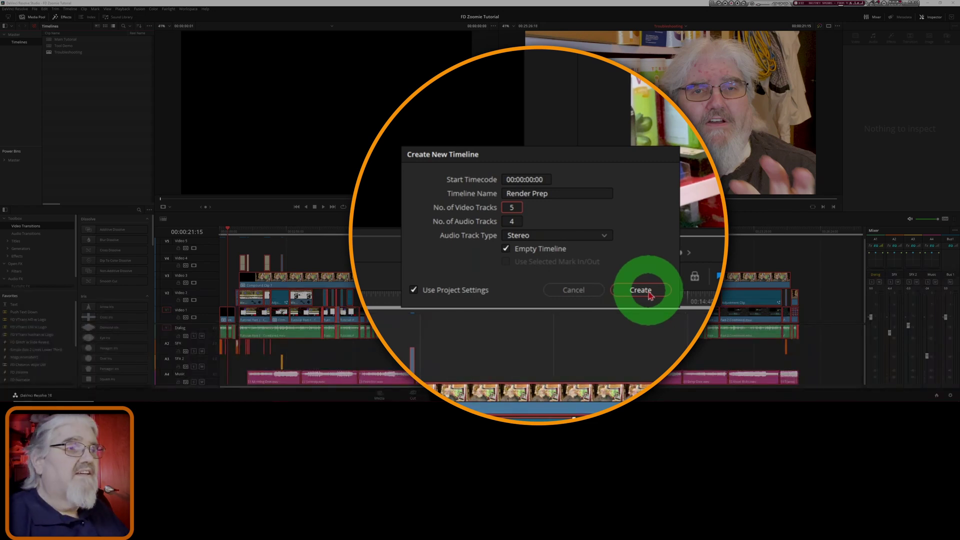
click(648, 294)
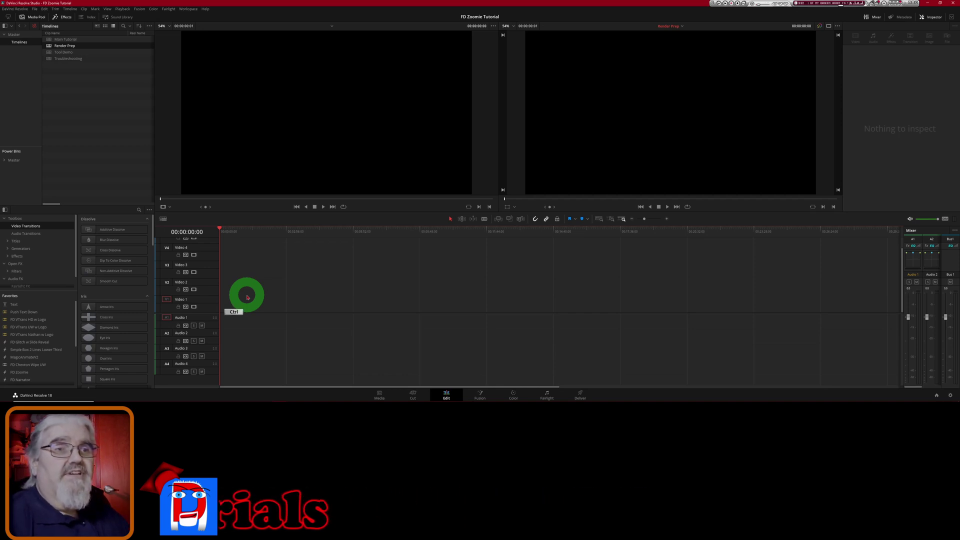
- Paste the copied clips into the Render Prep timeline and deselect them
key(ctrl+v)
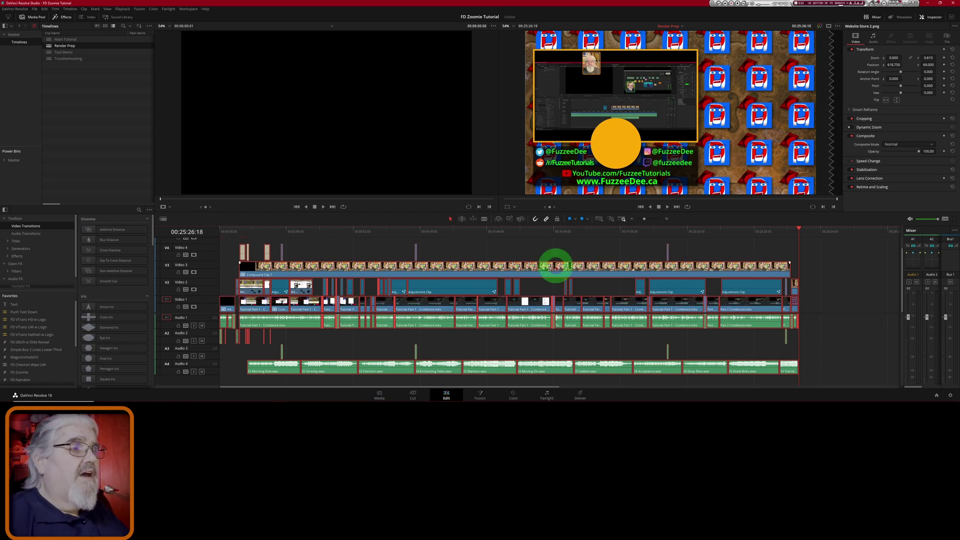
click(635, 254)
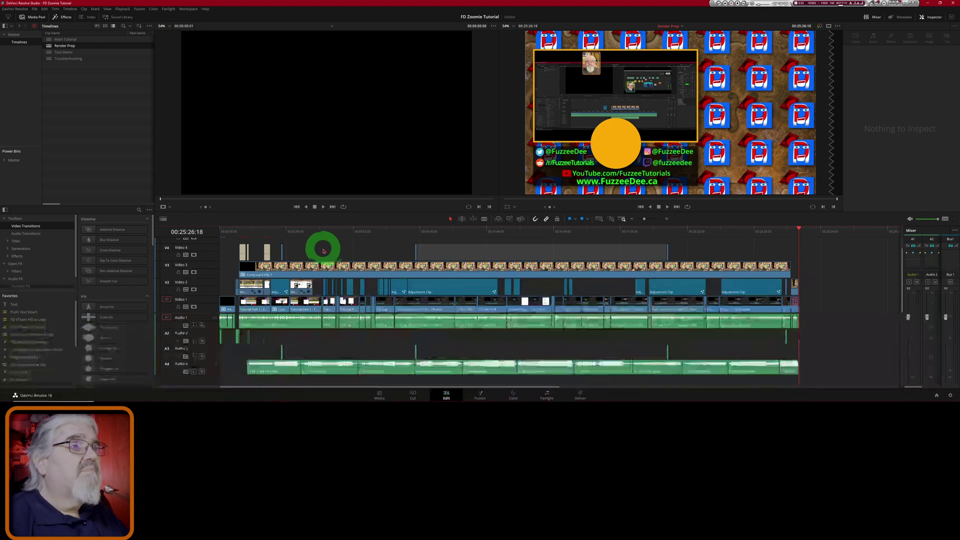
- Place the playhead at 00:07:31:18, over Compound Clip 7 on Video 3
click(391, 237)
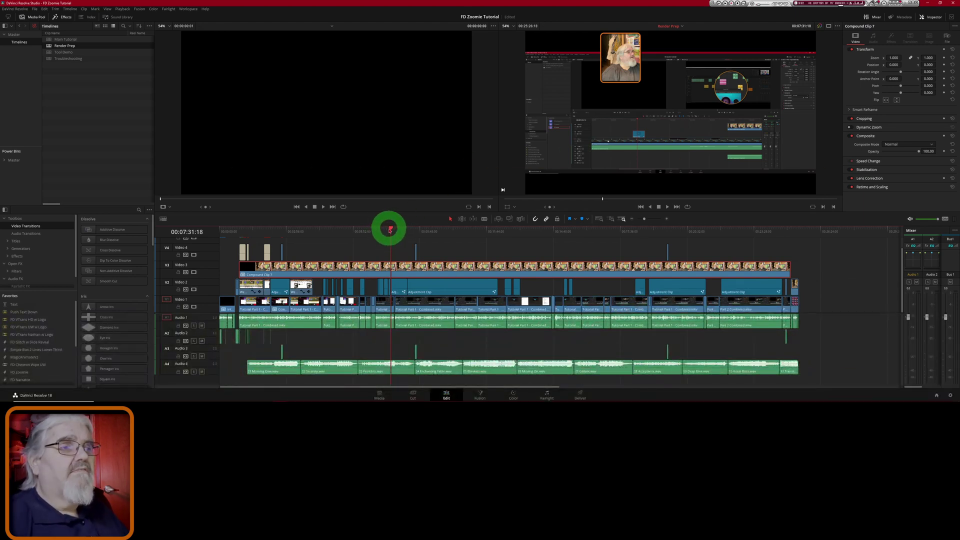
drag(391, 229, 318, 235)
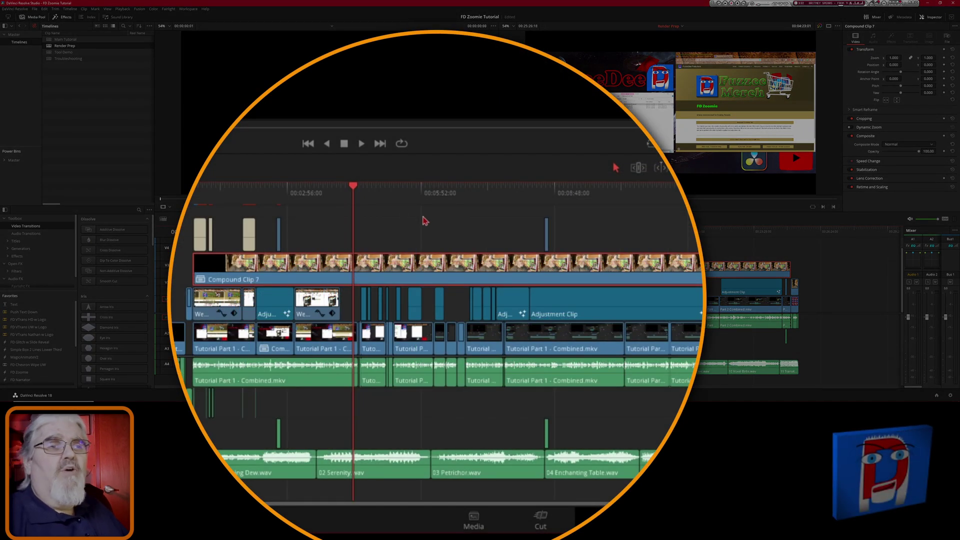
click(389, 219)
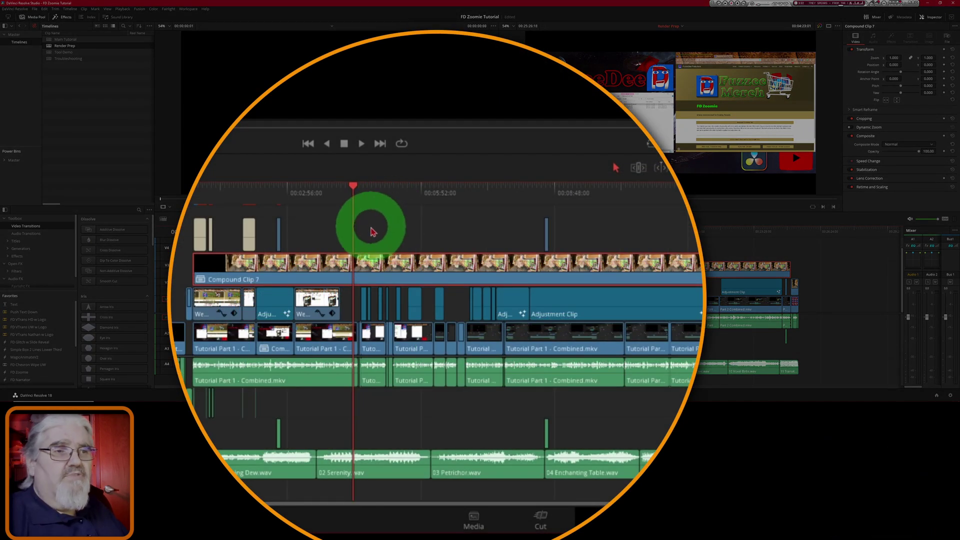
- Blade the Tutorial clips and Compound Clip 7 at the playhead, then move it near 00:05:52
drag(365, 250, 403, 477)
drag(330, 252, 450, 488)
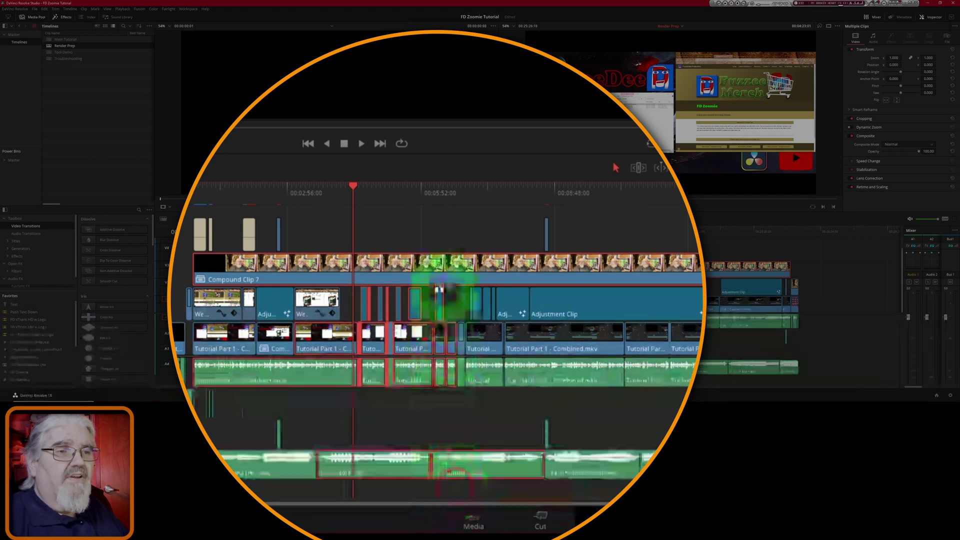
click(414, 231)
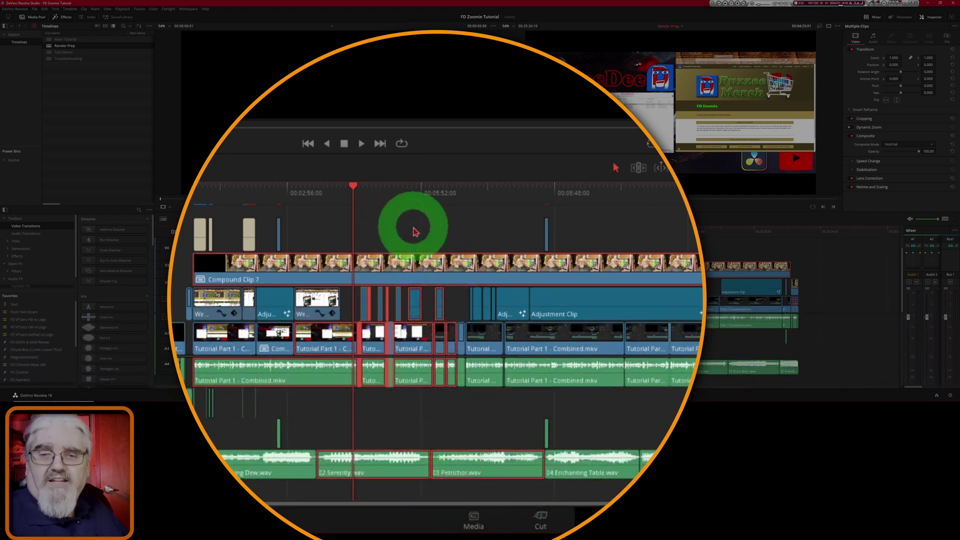
key(ctrl+b)
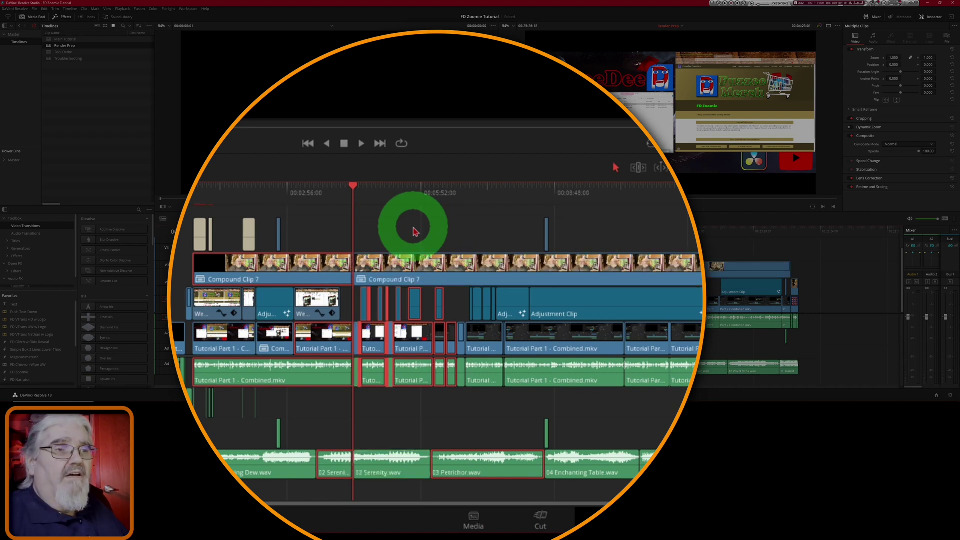
click(448, 196)
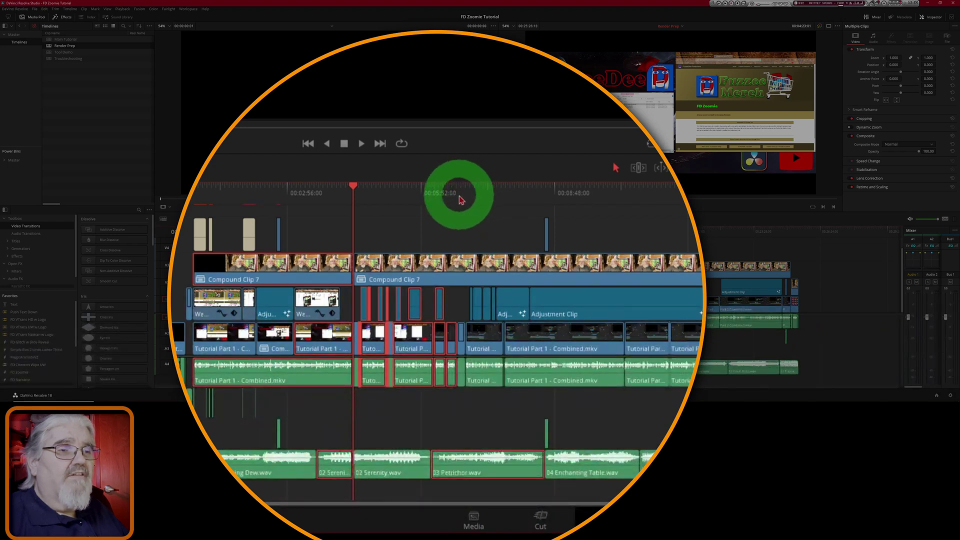
click(460, 199)
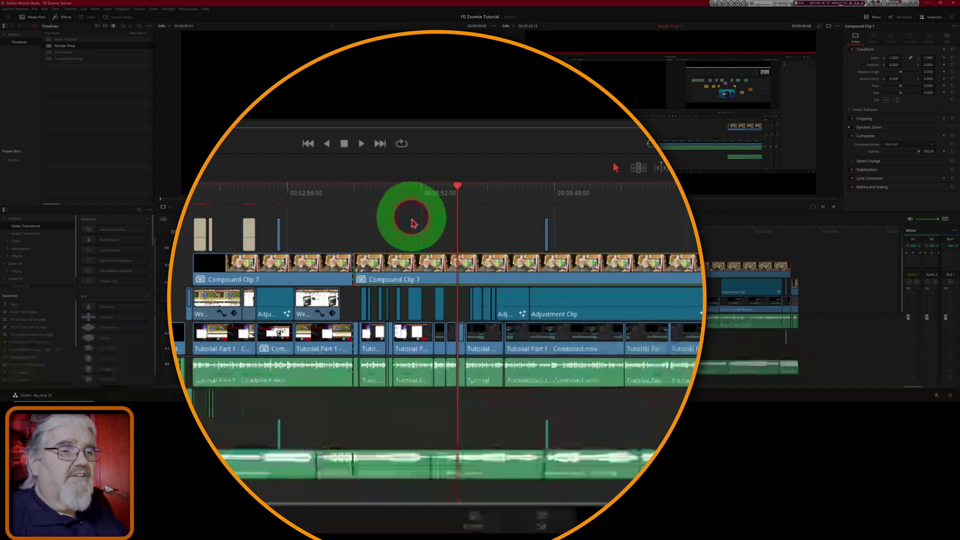
- Split all tracks near 00:05:52 and select only the clips between the two cuts
drag(412, 218, 531, 491)
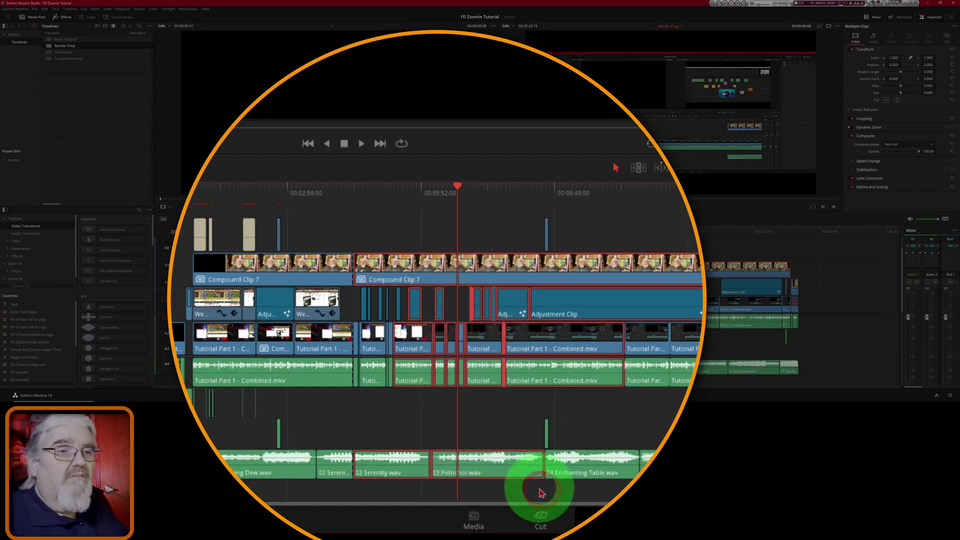
key(ctrl+b)
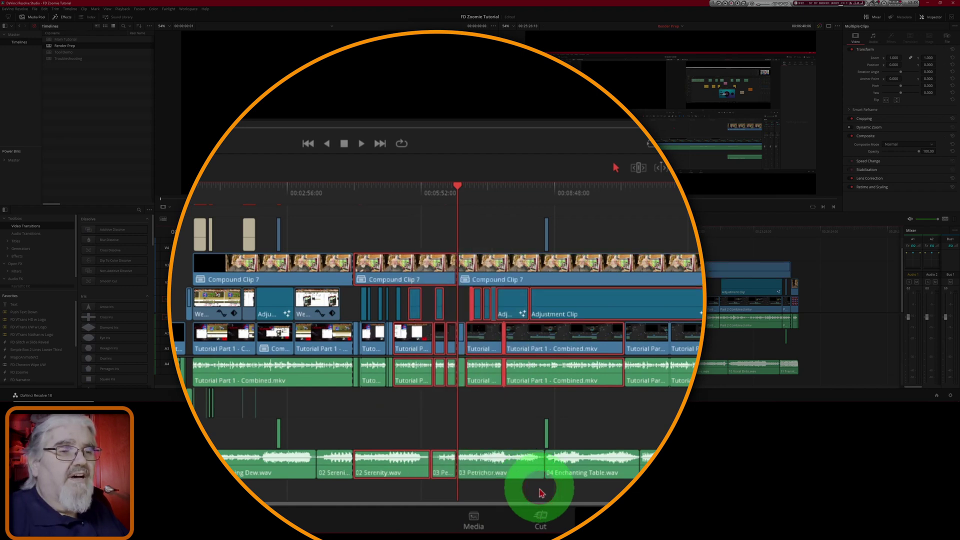
click(399, 274)
click(373, 217)
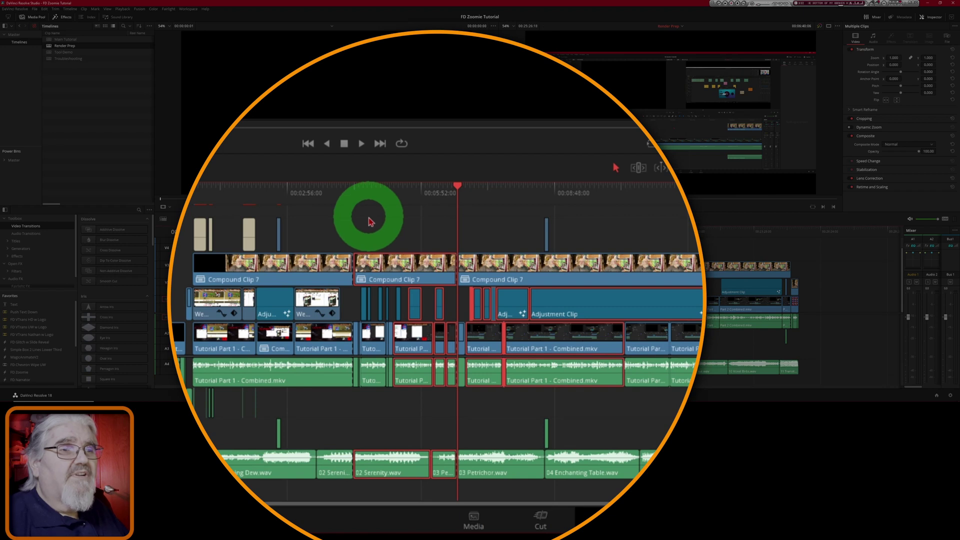
drag(369, 234, 448, 486)
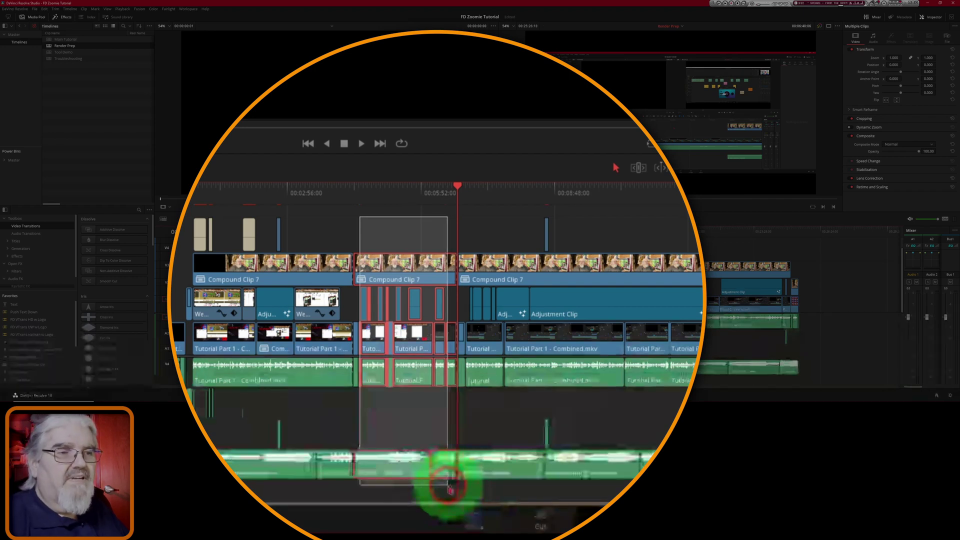
drag(450, 490, 448, 482)
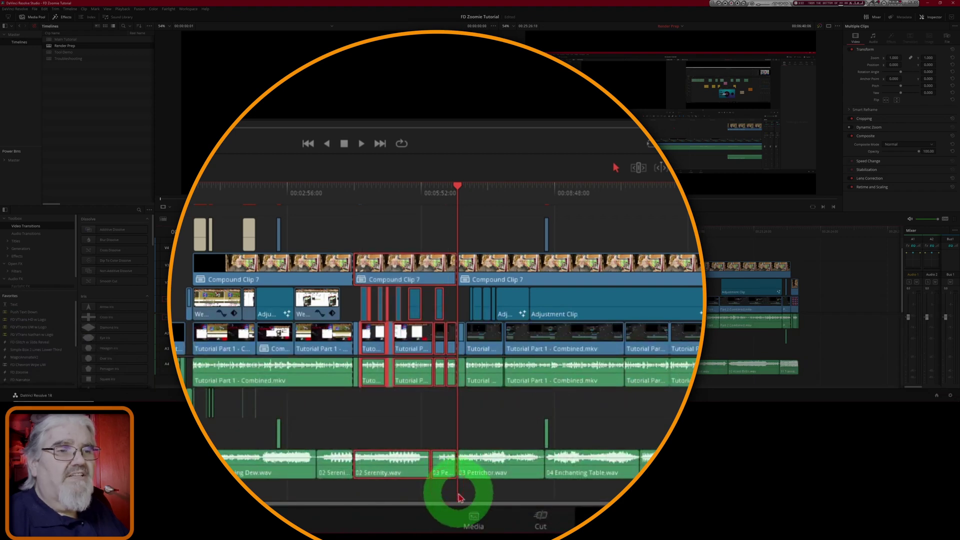
- Open the Render in Place dialog for the selected Compound Clip 7
right_click(407, 269)
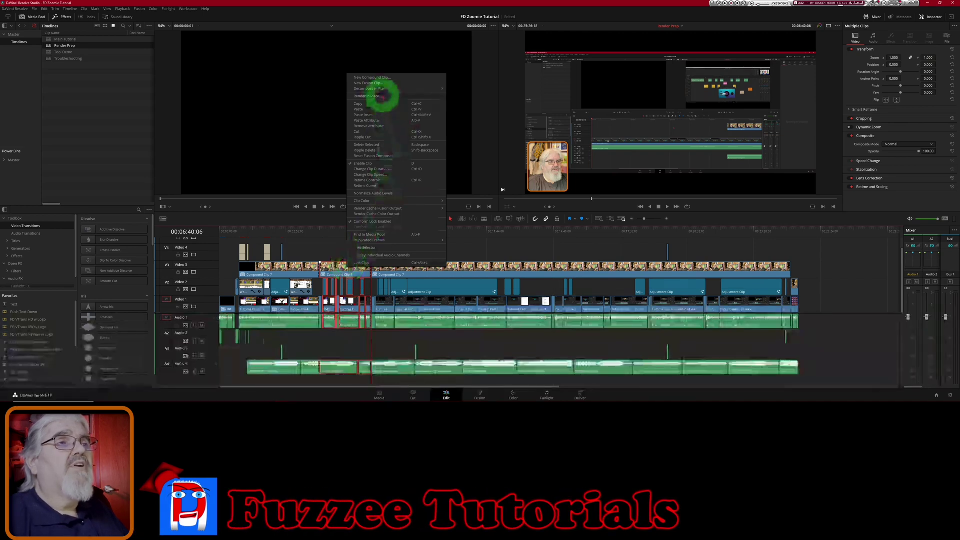
click(376, 96)
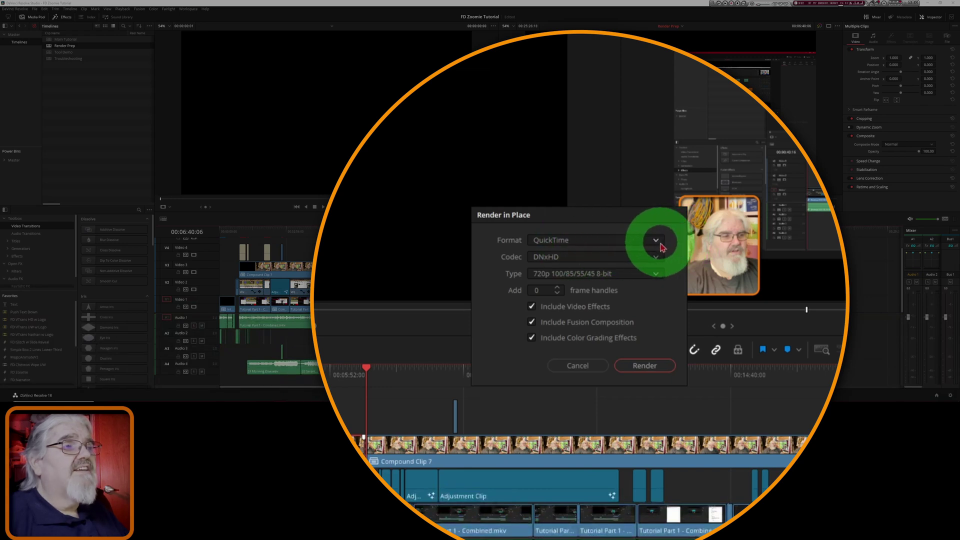
- Change the Render in Place format from QuickTime to MP4 with H.264
click(656, 244)
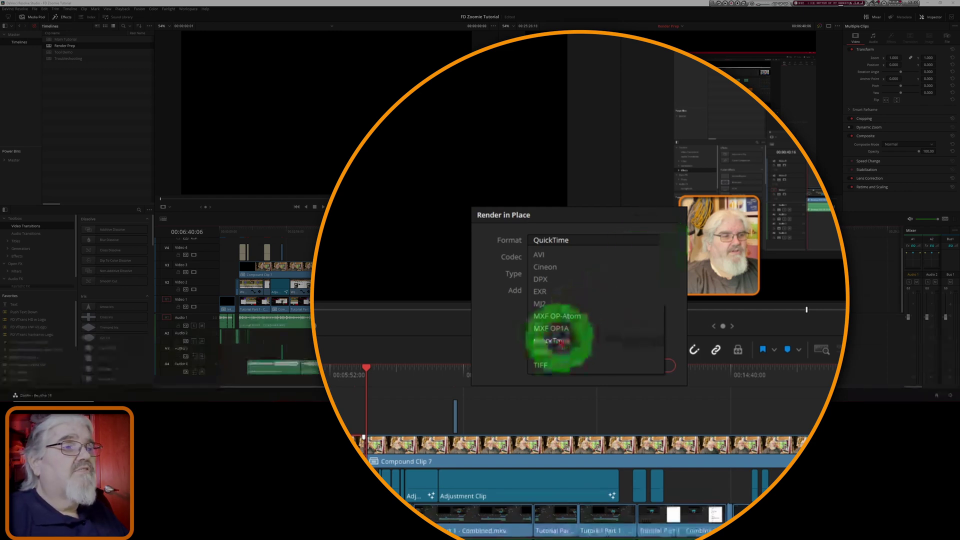
click(549, 354)
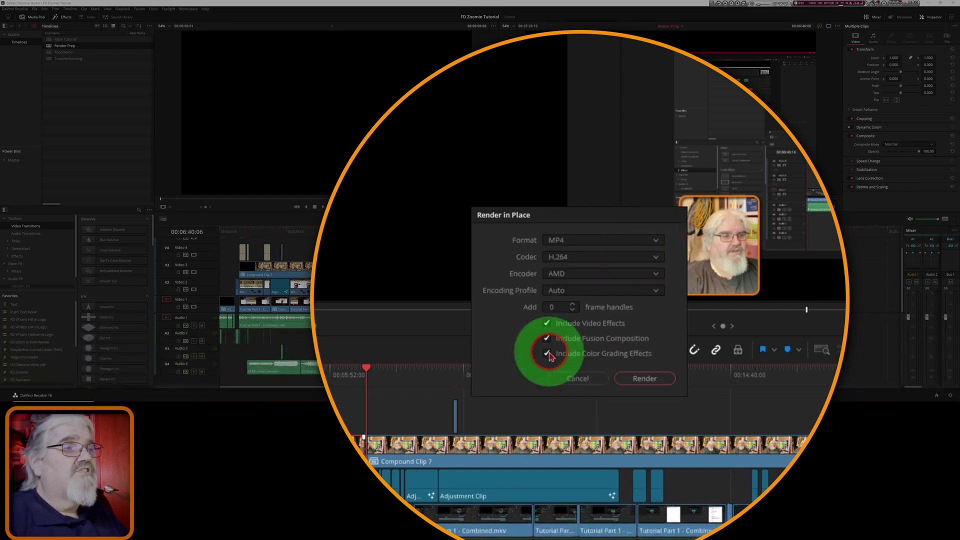
- Set the Render in Place encoder to Native and keep the Auto encoding profile
click(658, 279)
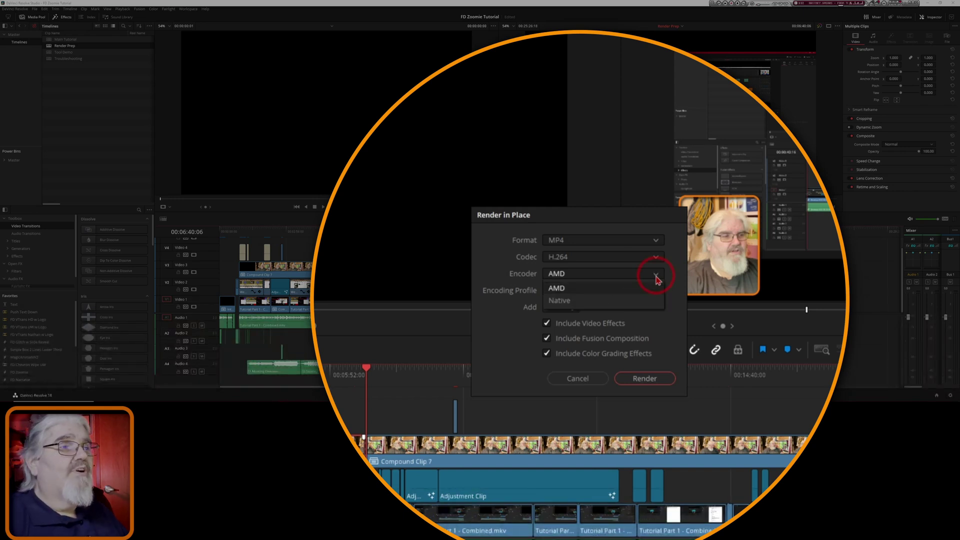
click(584, 301)
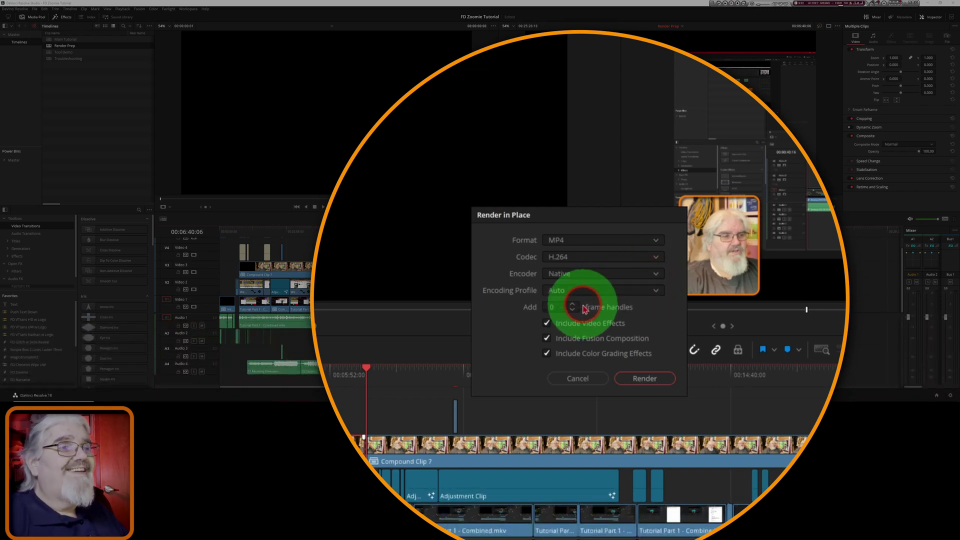
click(649, 311)
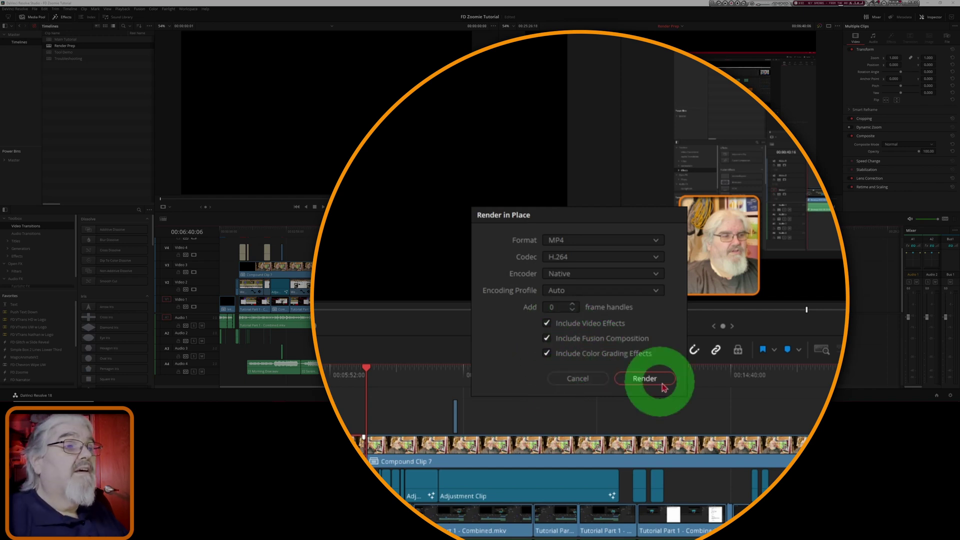
click(656, 291)
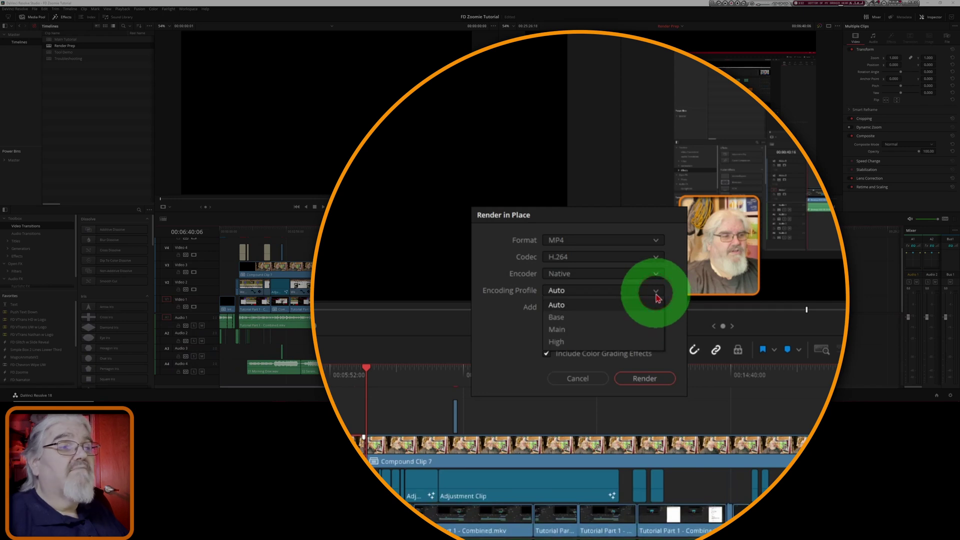
click(657, 296)
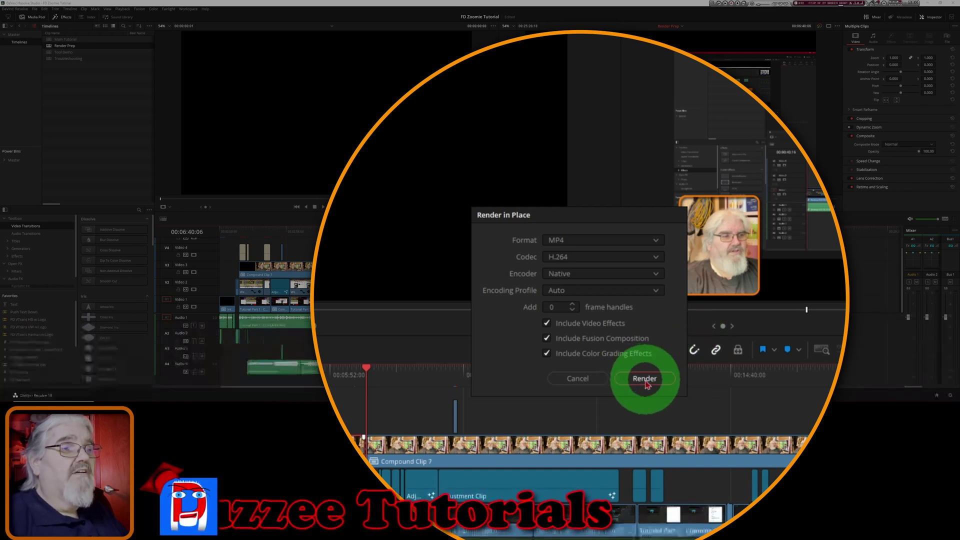
- Cancel Render in Place and combine the problem-section clips into a compound clip named 'Render Prep 1'
click(576, 381)
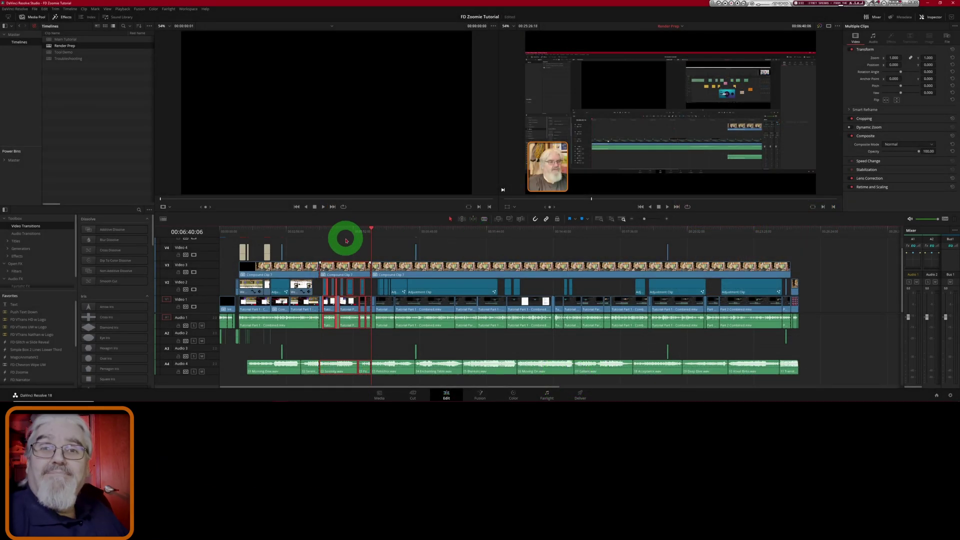
right_click(347, 268)
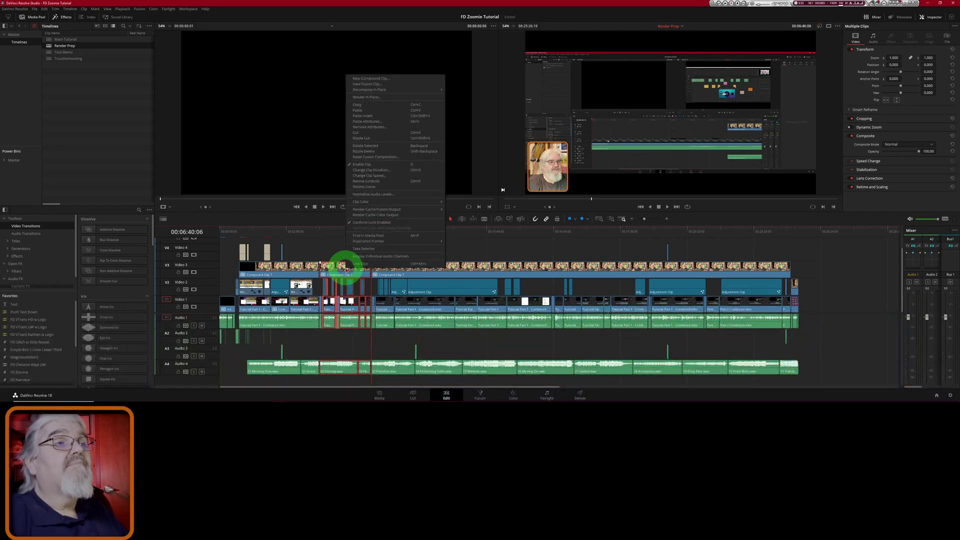
click(387, 79)
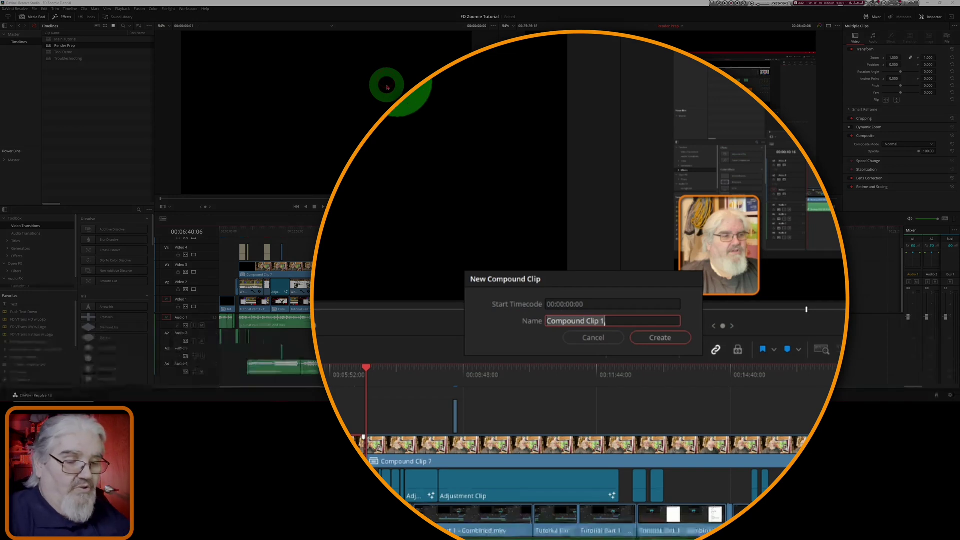
text(Re)
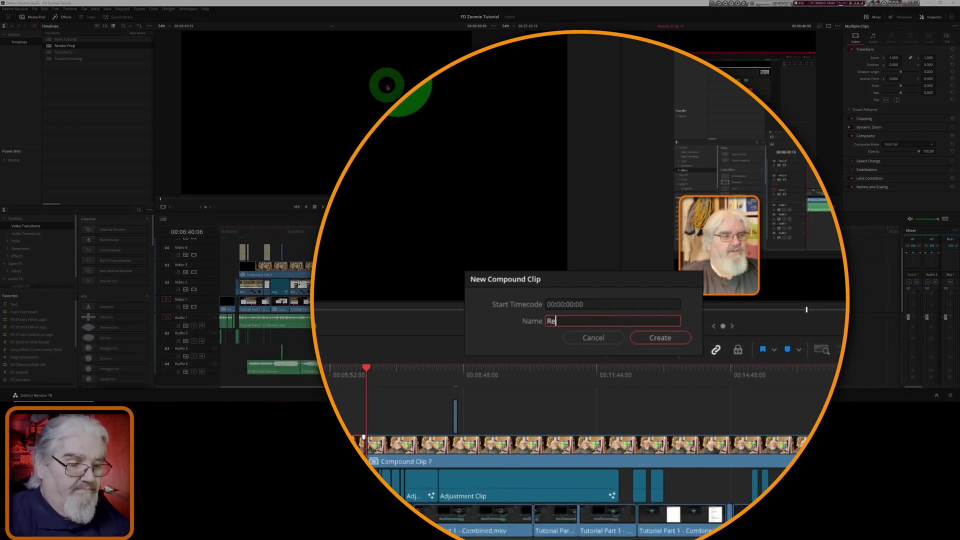
text(nder Pre)
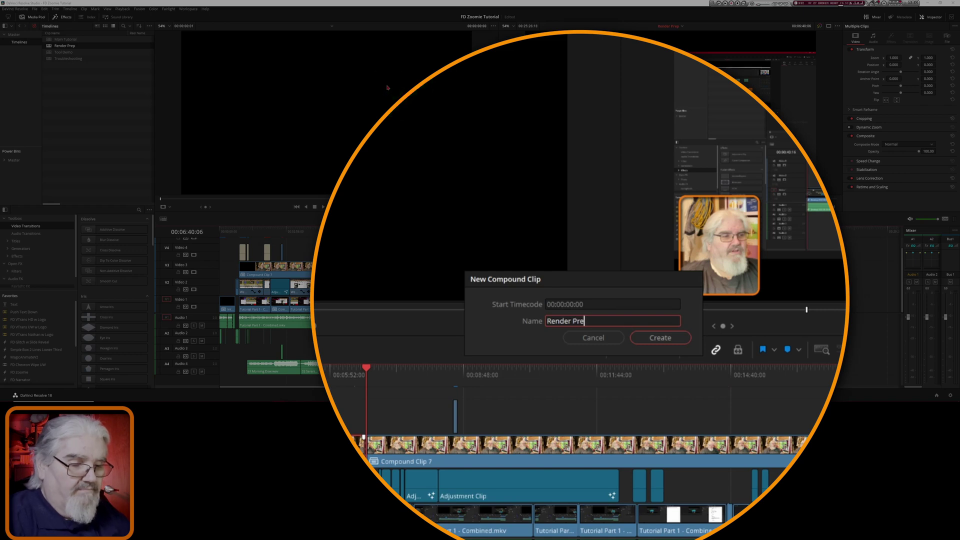
text(p 1)
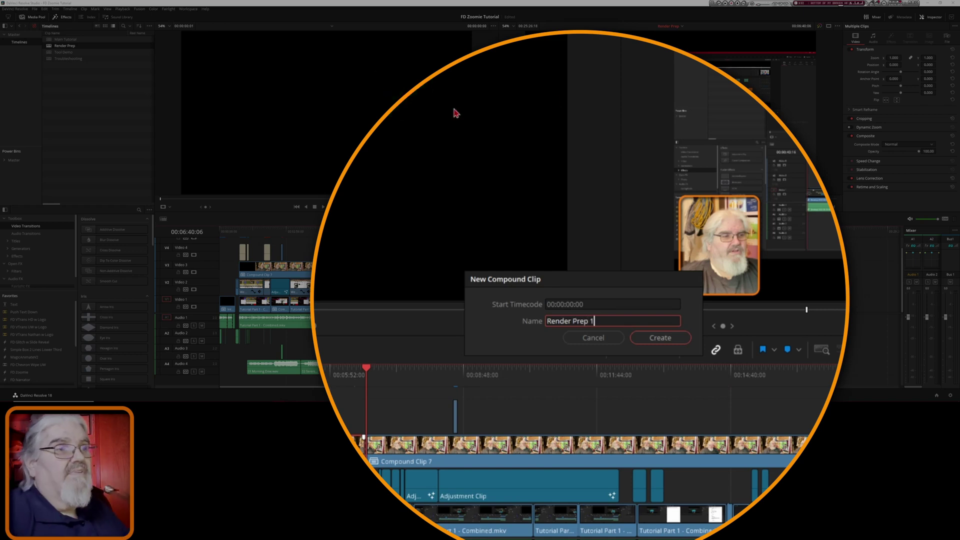
click(677, 248)
click(660, 338)
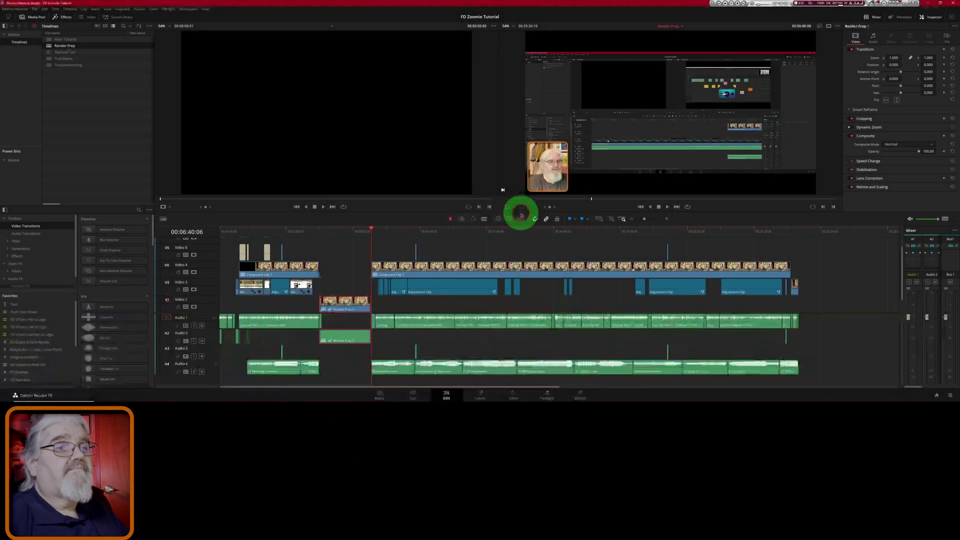
- Select the Render Prep 1 compound clip on V2 and bring up its context menu
click(315, 285)
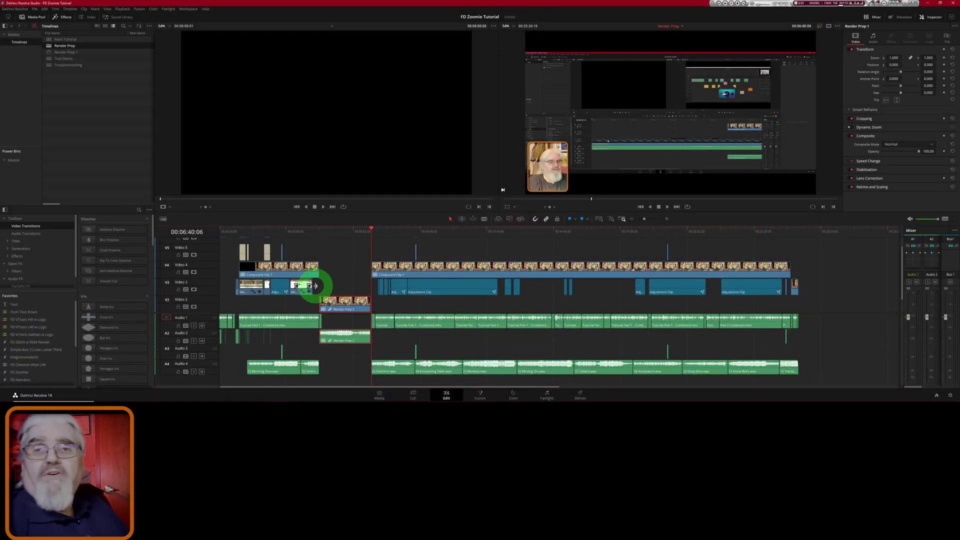
drag(315, 286, 349, 284)
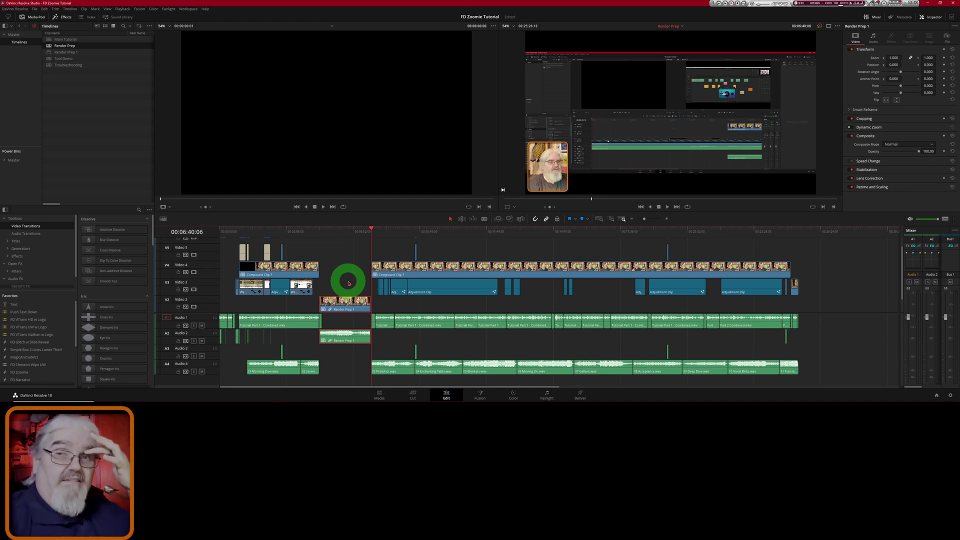
drag(348, 284, 352, 309)
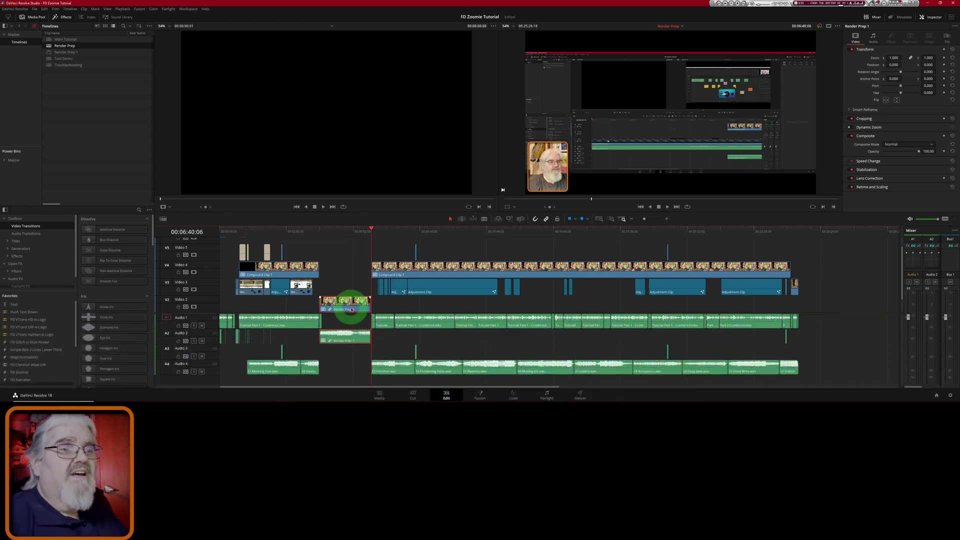
right_click(352, 309)
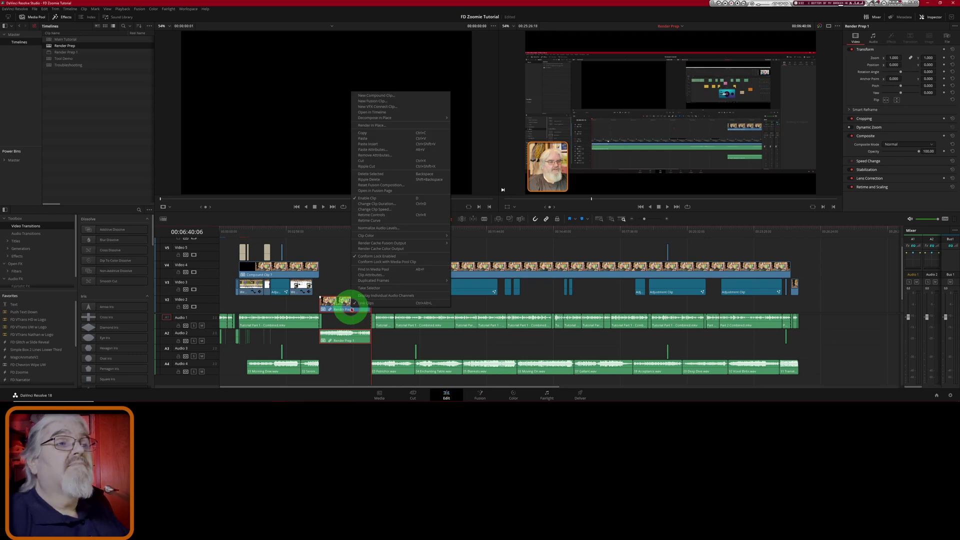
- Start rendering Render Prep 1 in place using the MP4 H.264 settings
click(389, 127)
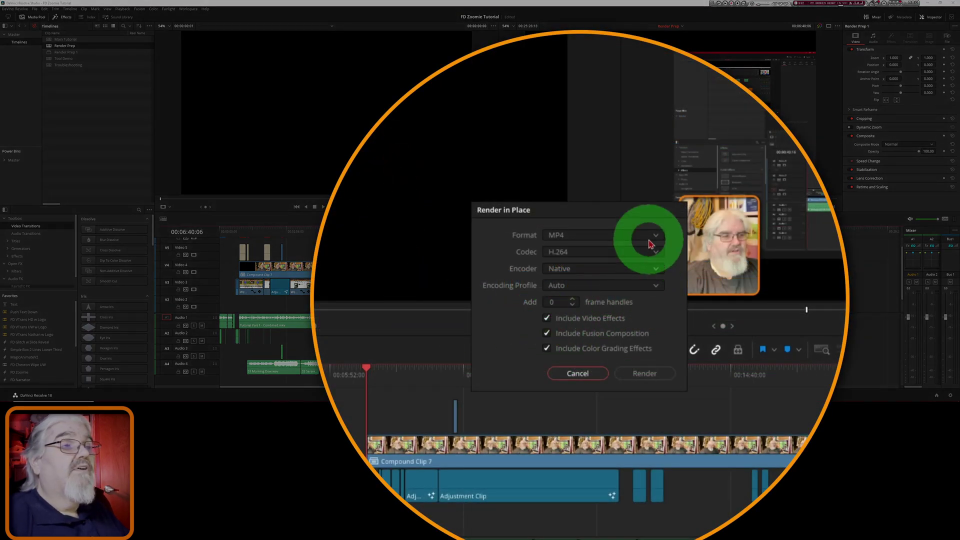
click(652, 383)
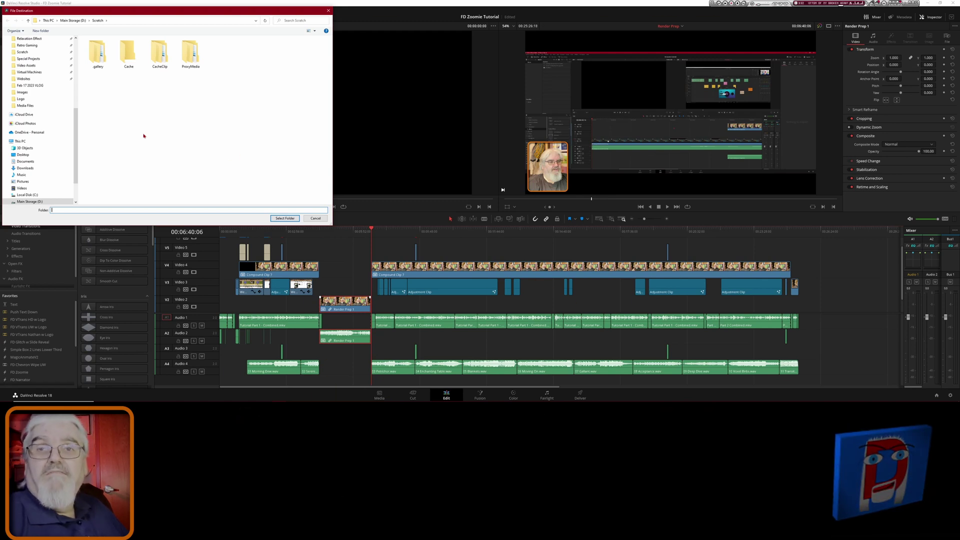
- Render into the Scratch folder on Main Storage (E:), producing Render Prep 1 Render 1.mp4
click(143, 95)
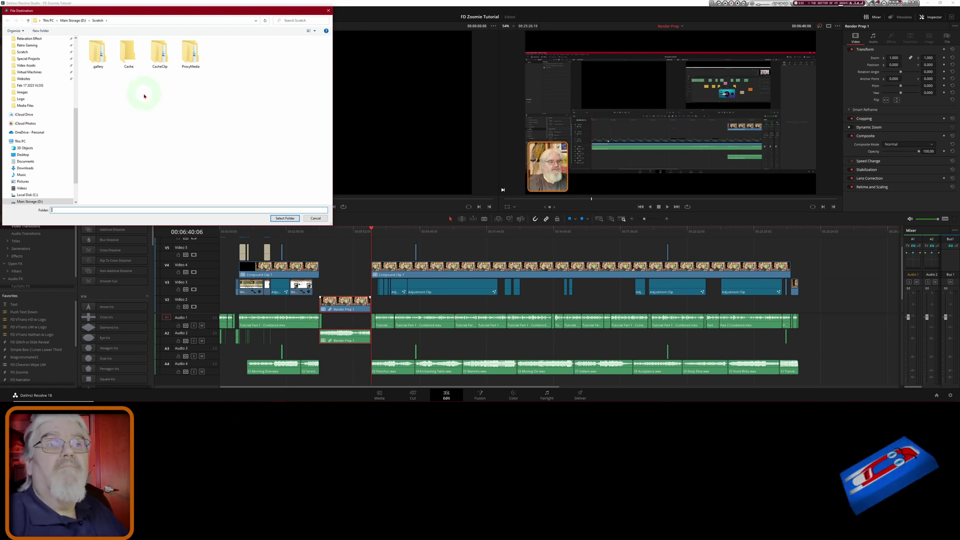
click(283, 220)
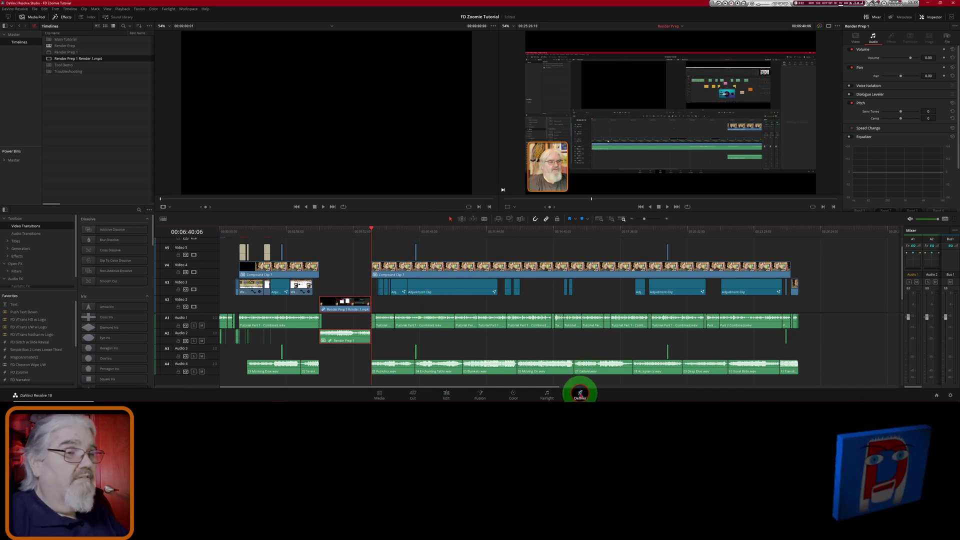
- Switch to the Deliver page and zoom the Render Prep timeline out to fit
click(580, 395)
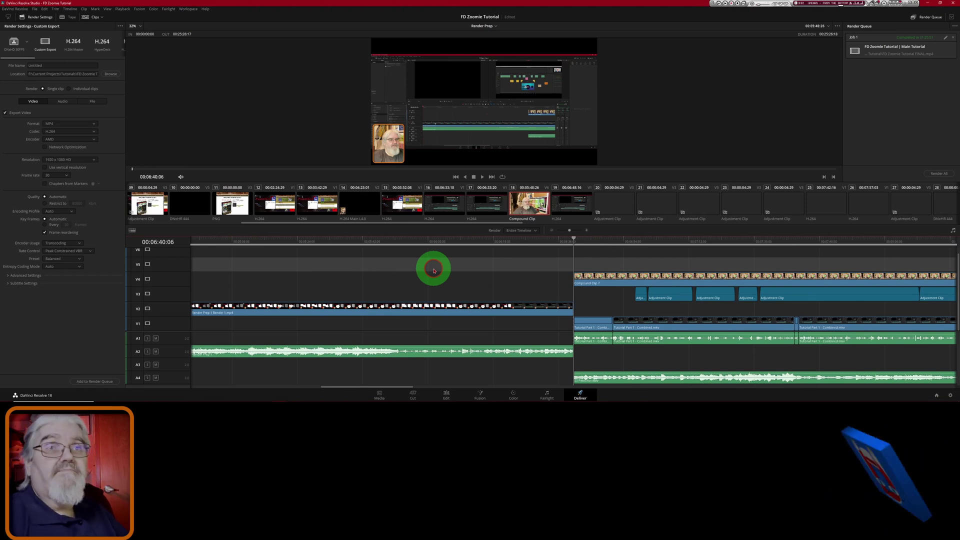
key(shift+z)
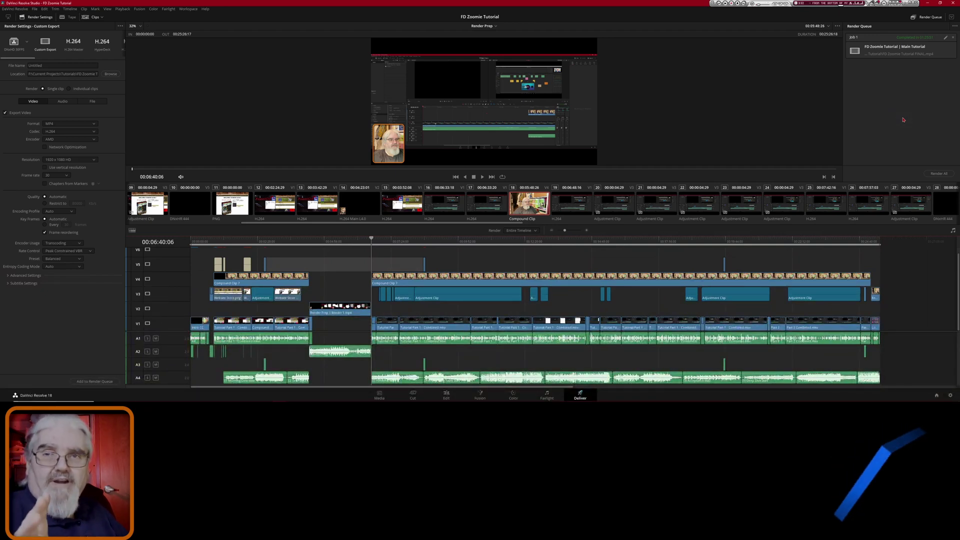
- Return to the Edit page and select the long compound clip on V4
click(446, 395)
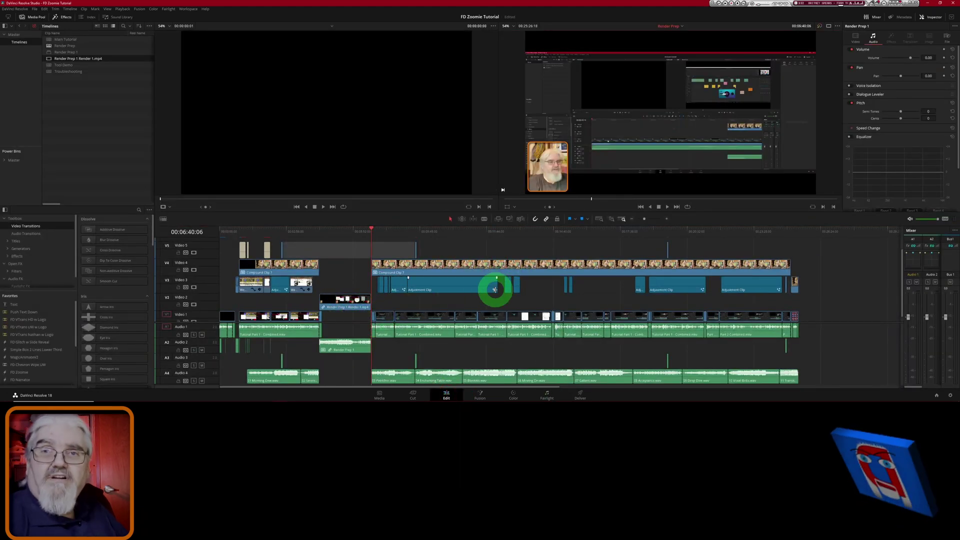
click(500, 274)
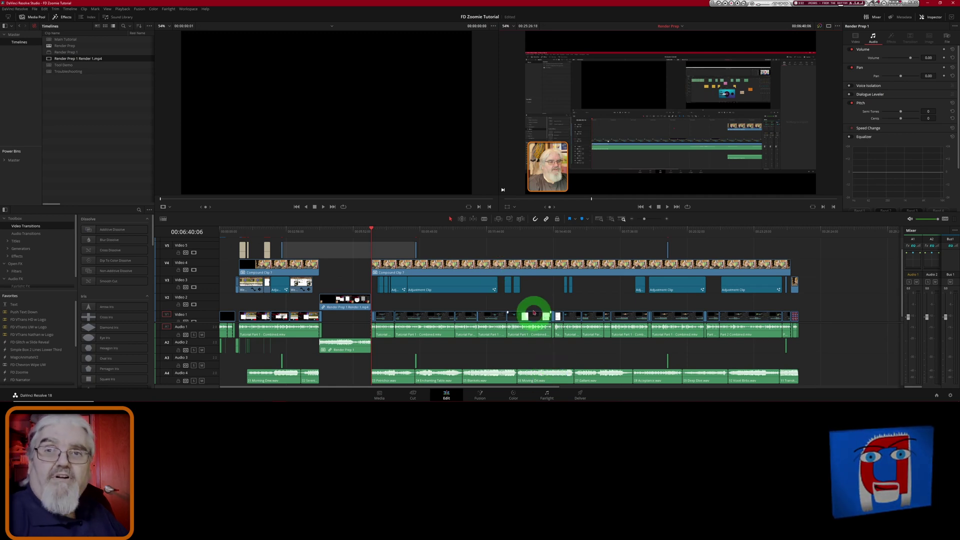